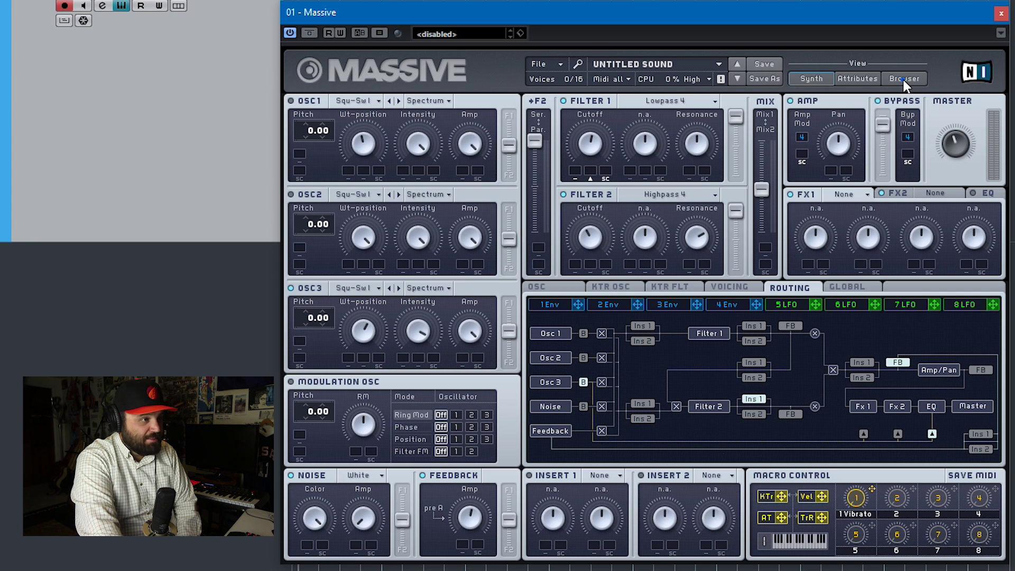
Switch Massive to the Browser page to show the preset library.
click(903, 80)
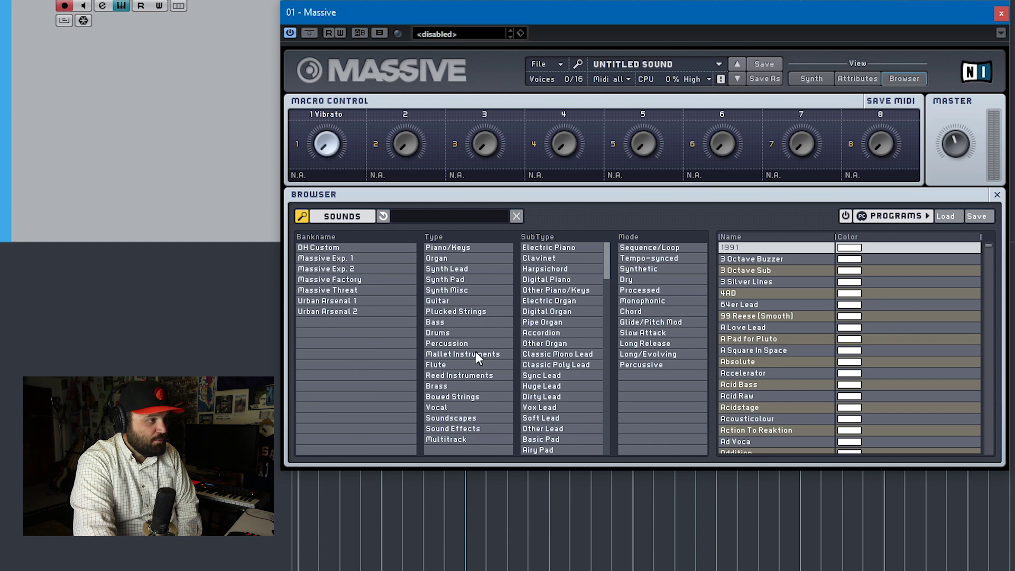
Load the Kodosyn preset from Plucked Strings > Koto, then filter the browser to Synth Pad.
click(459, 312)
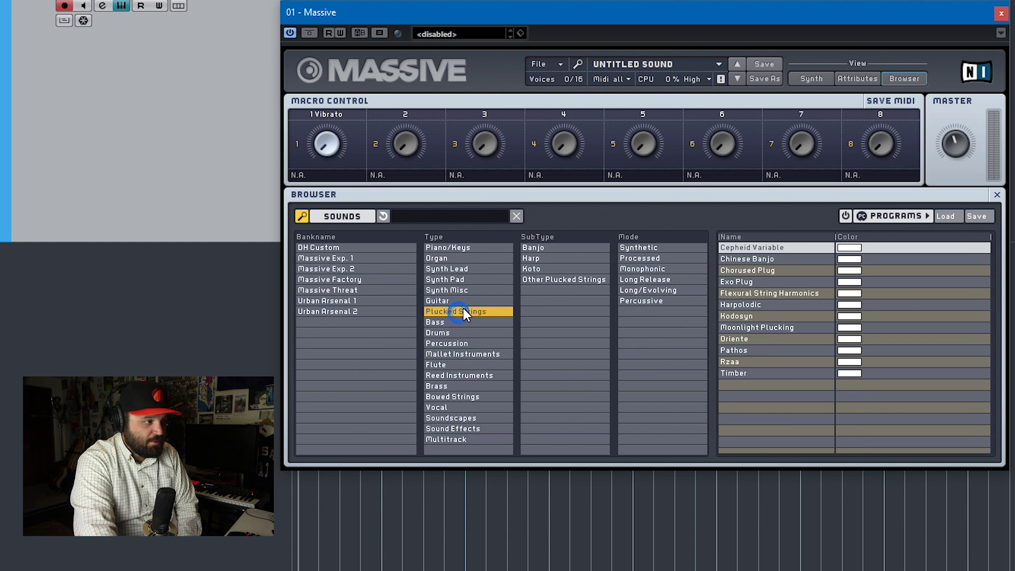
click(534, 269)
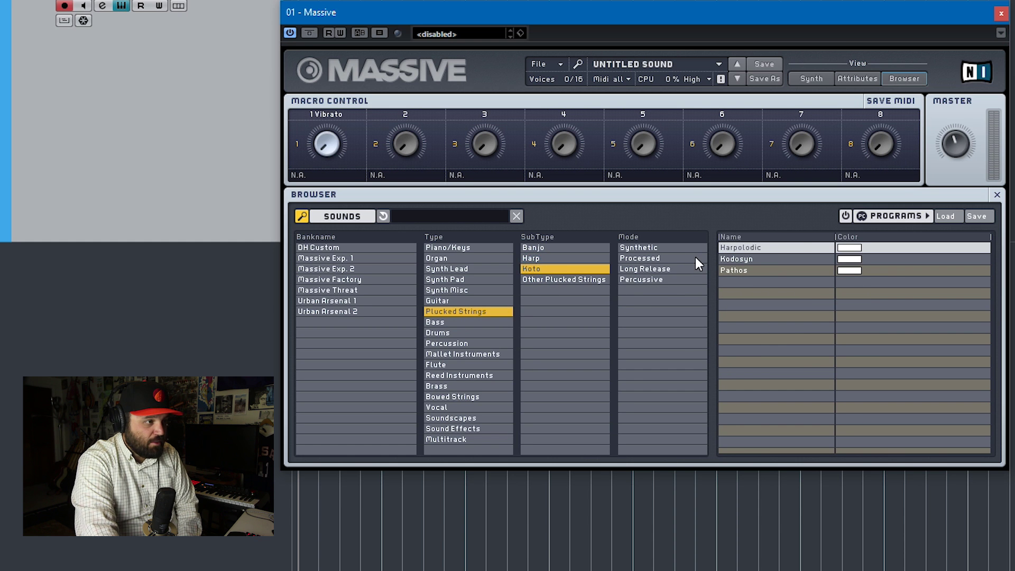
click(734, 259)
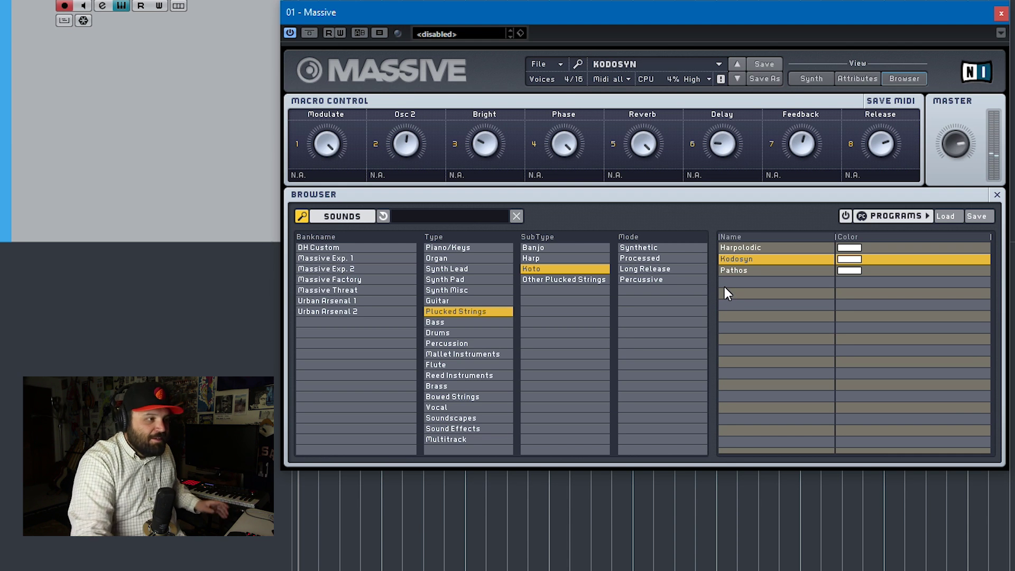
click(446, 279)
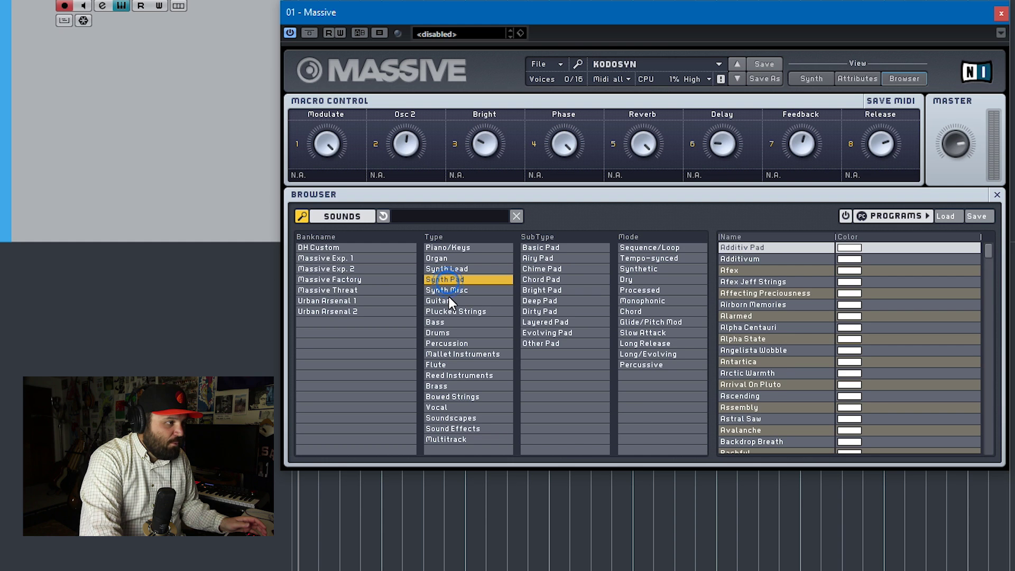
Load the Heartbreak preset from the Deep Pad sounds and return to the synth panels.
click(548, 299)
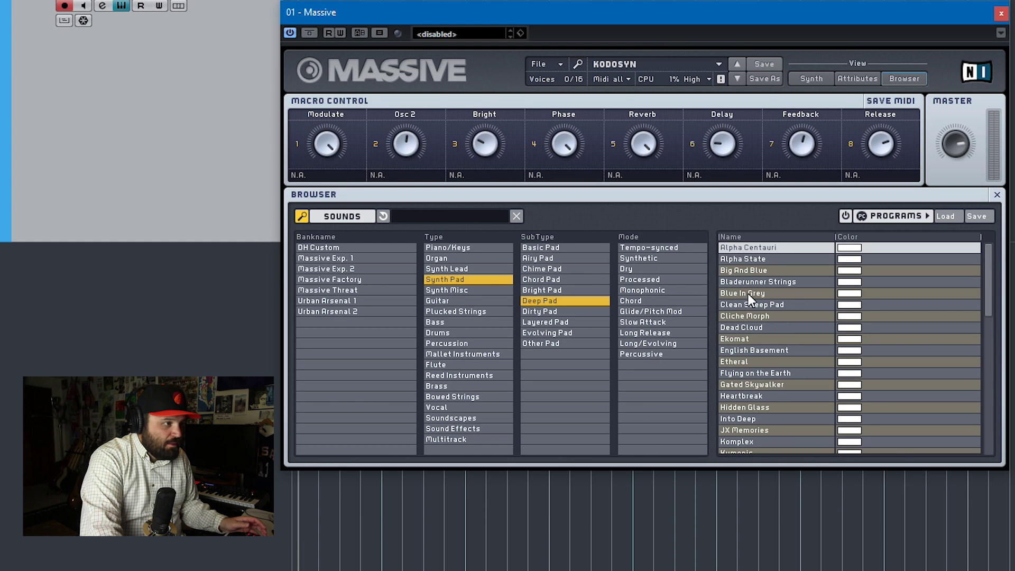
click(753, 396)
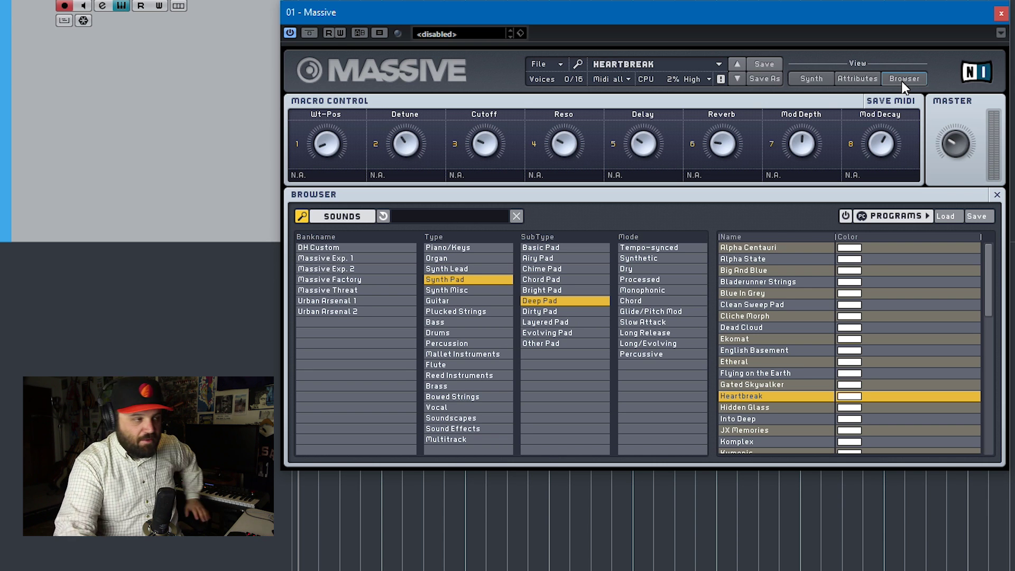
click(811, 78)
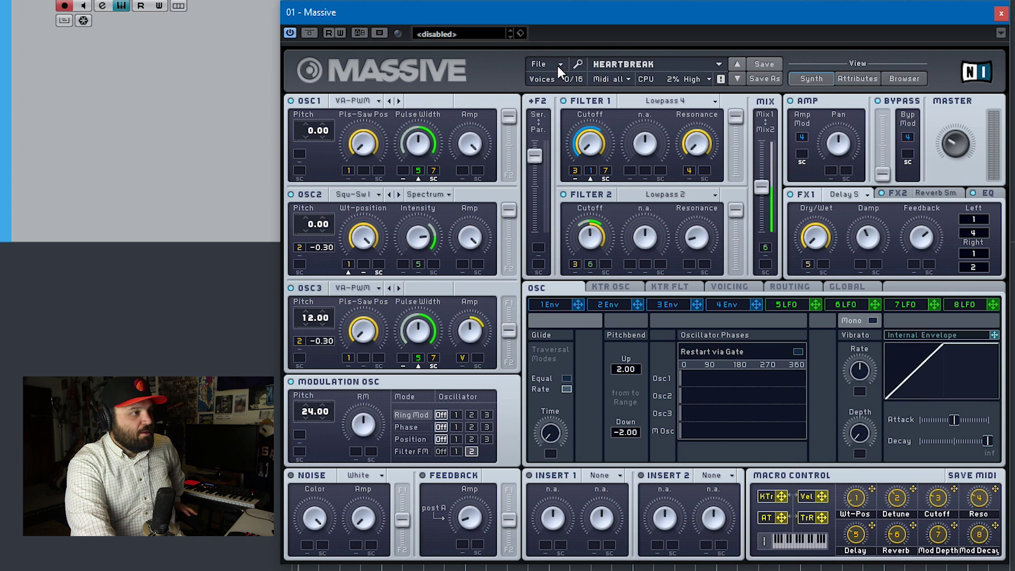
Start a new blank Untitled Sound and bring up Oscillator 1's wavetable list.
click(559, 64)
click(560, 66)
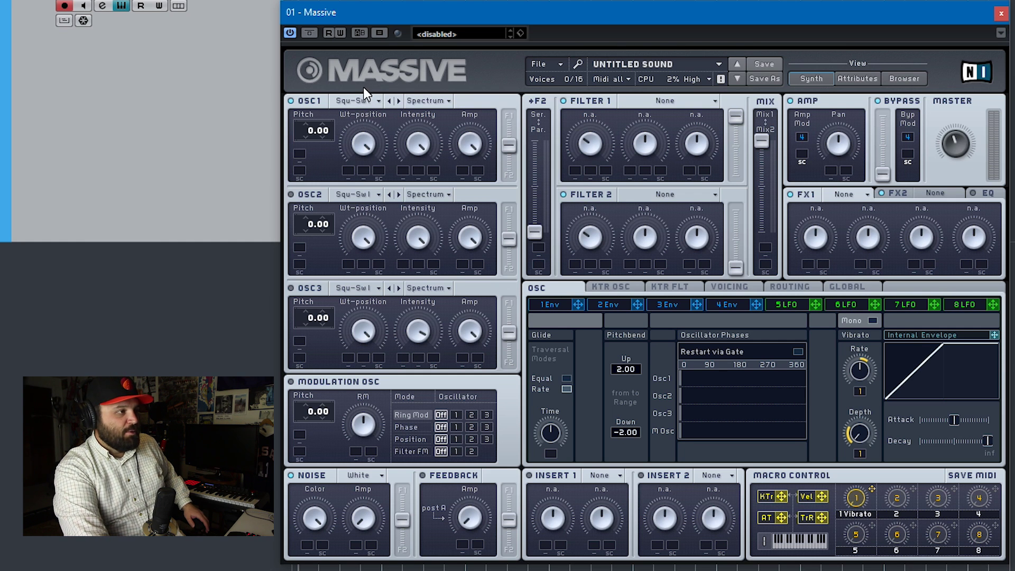
click(363, 146)
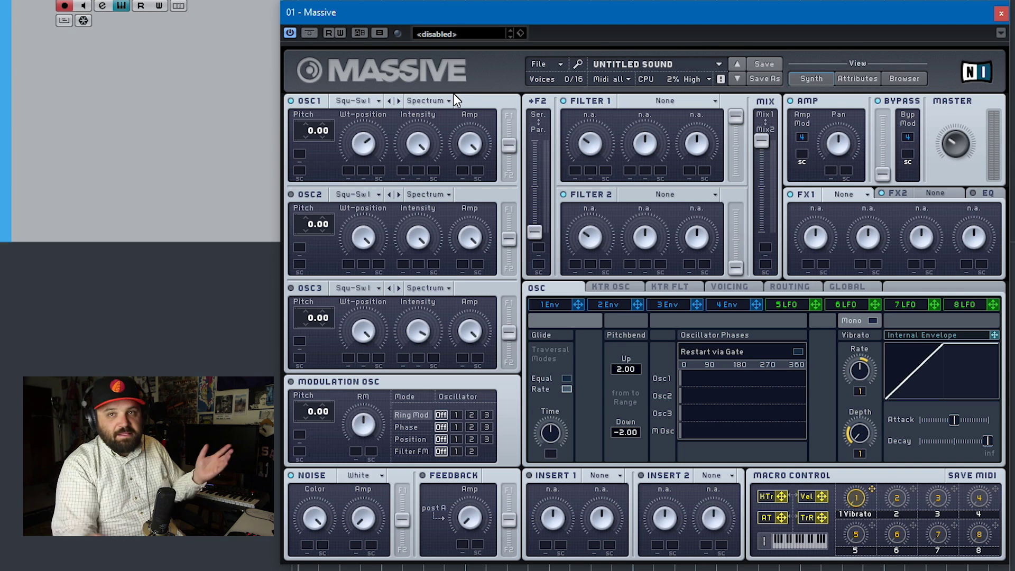
click(363, 101)
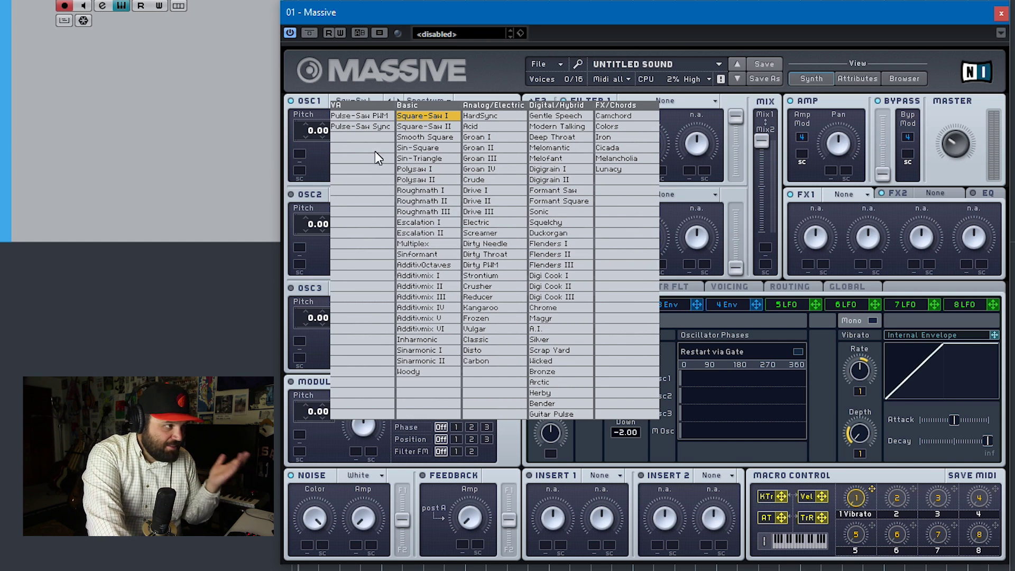
Dismiss the OSC1 wavetable menu leaving Squ-Saw, and show the Browser page.
click(477, 88)
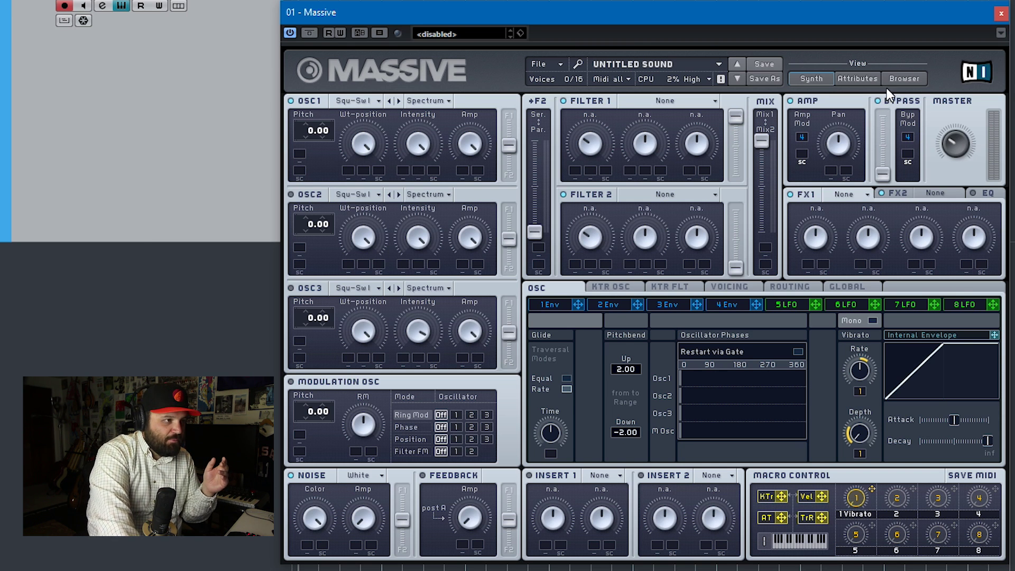
click(902, 78)
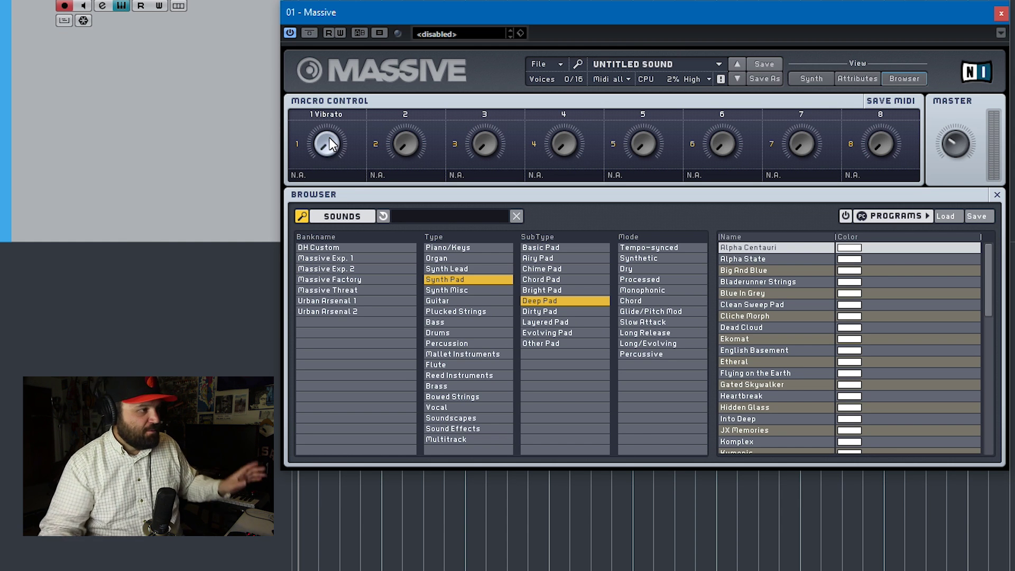
Clear macro 1 back to N.A. and assign 1.Modulation Wheel to macro 2.
click(294, 174)
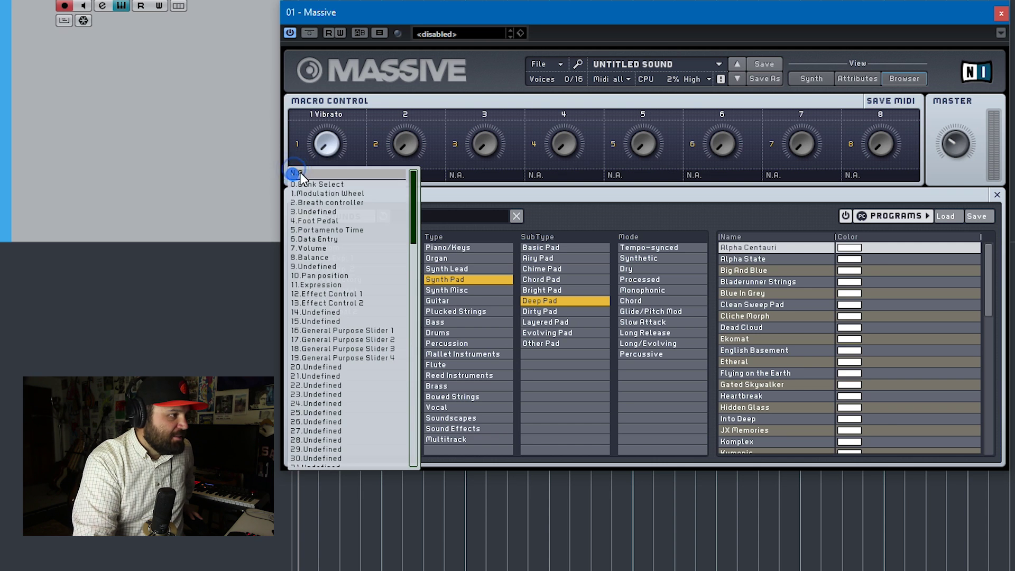
click(319, 193)
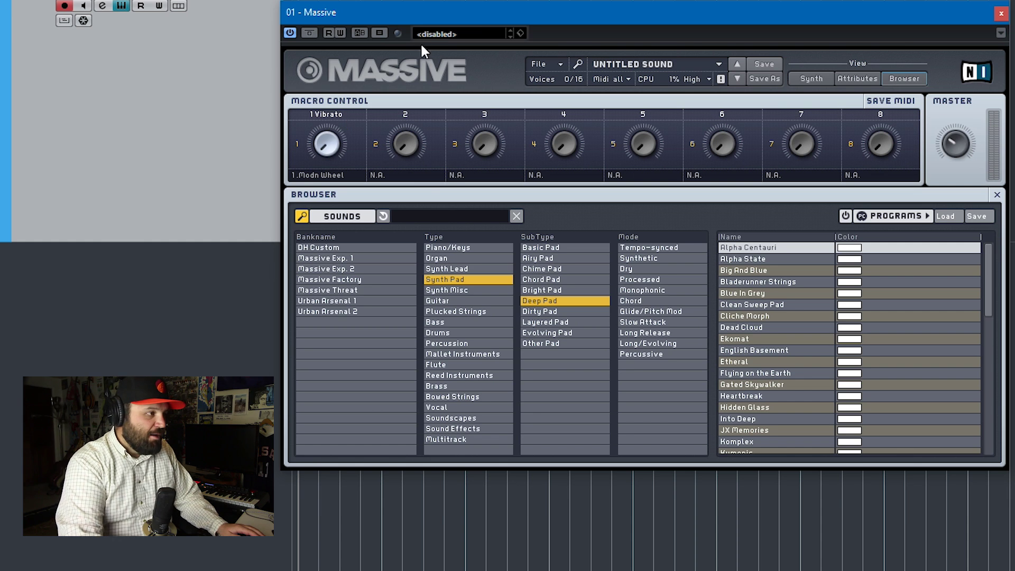
click(305, 176)
click(308, 181)
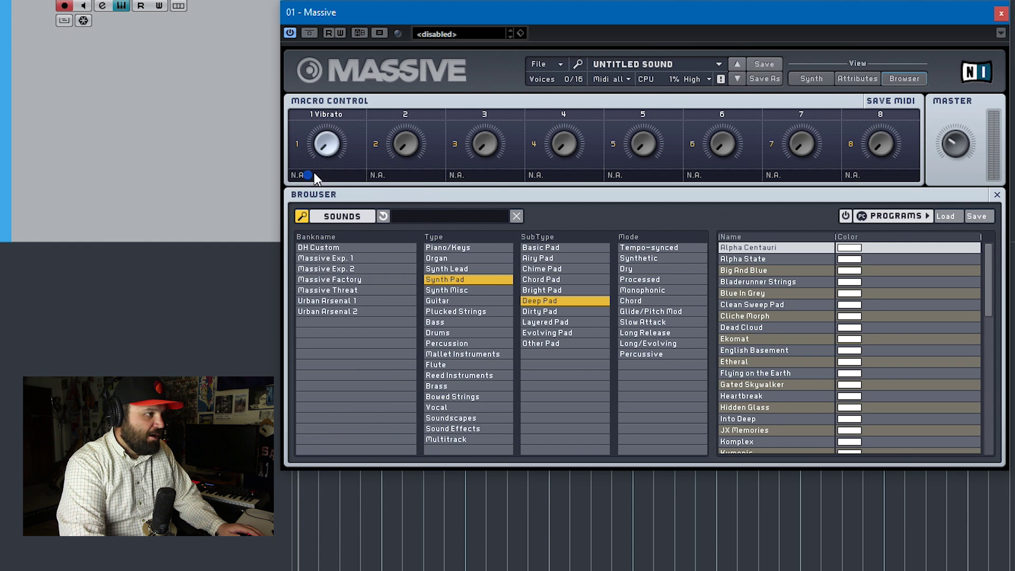
click(386, 177)
click(392, 190)
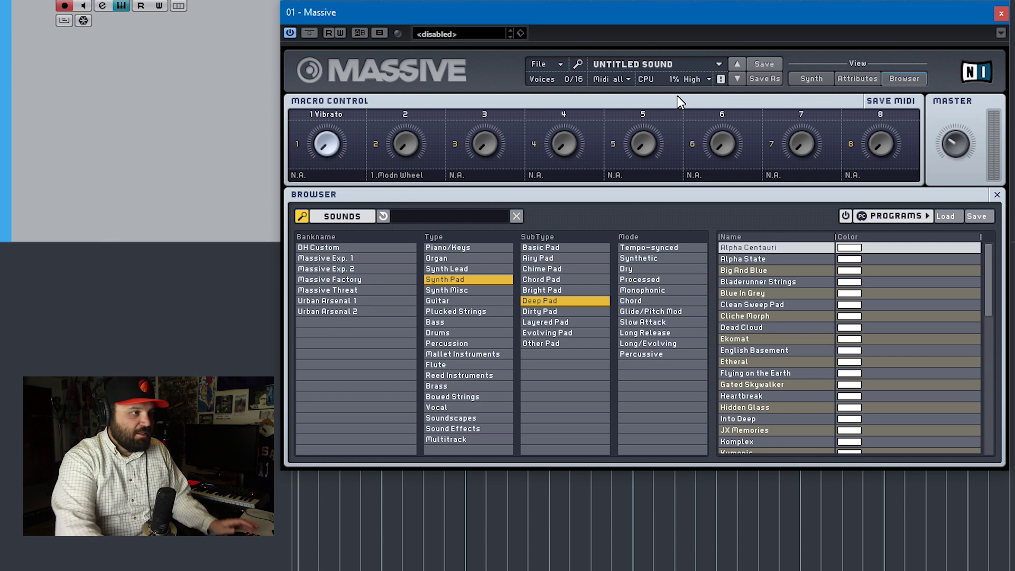
click(817, 80)
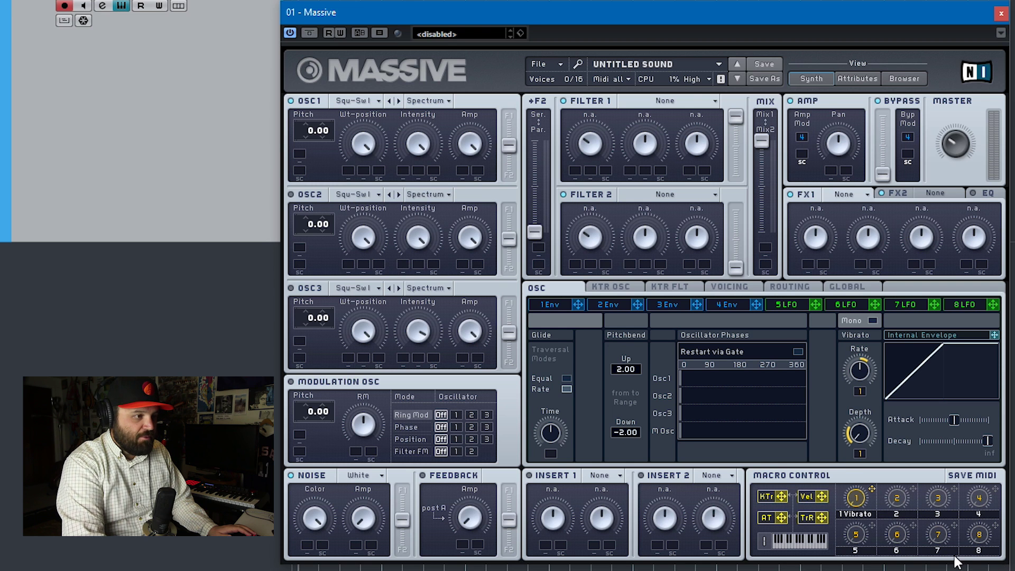
Drag macro 2's modulation cross onto Filter 1's first modulation slot.
click(903, 79)
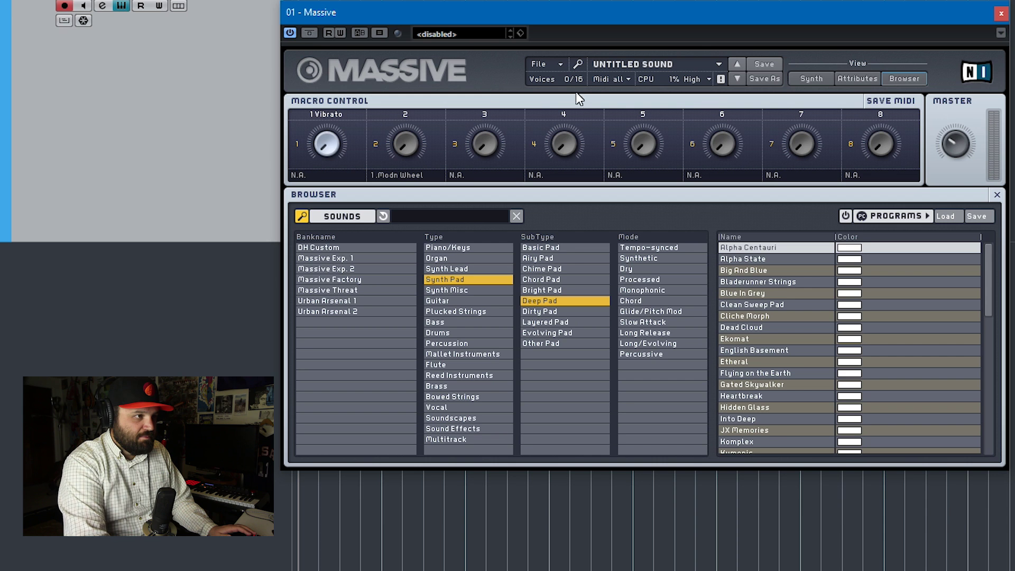
click(817, 81)
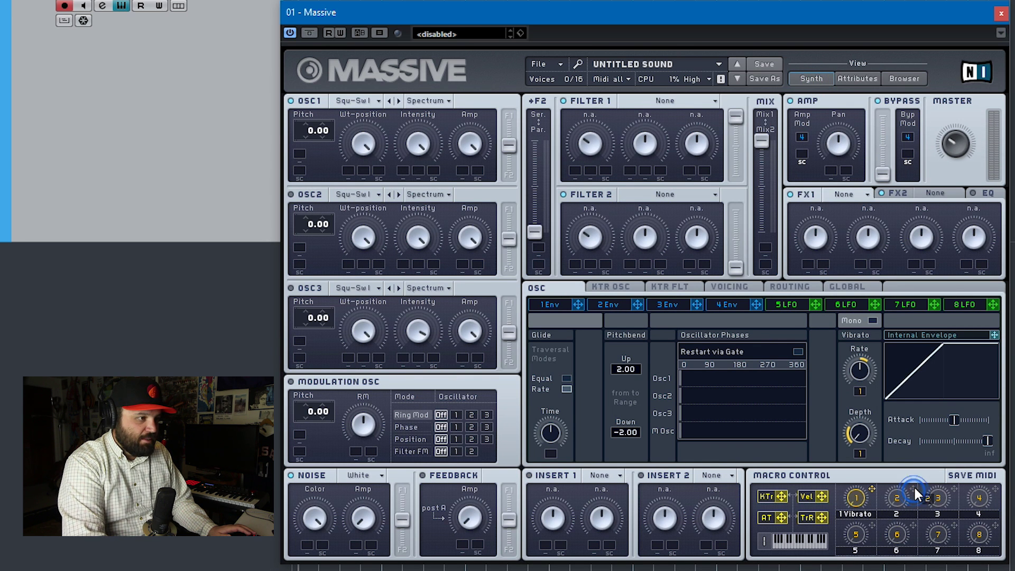
drag(917, 494, 588, 169)
click(685, 103)
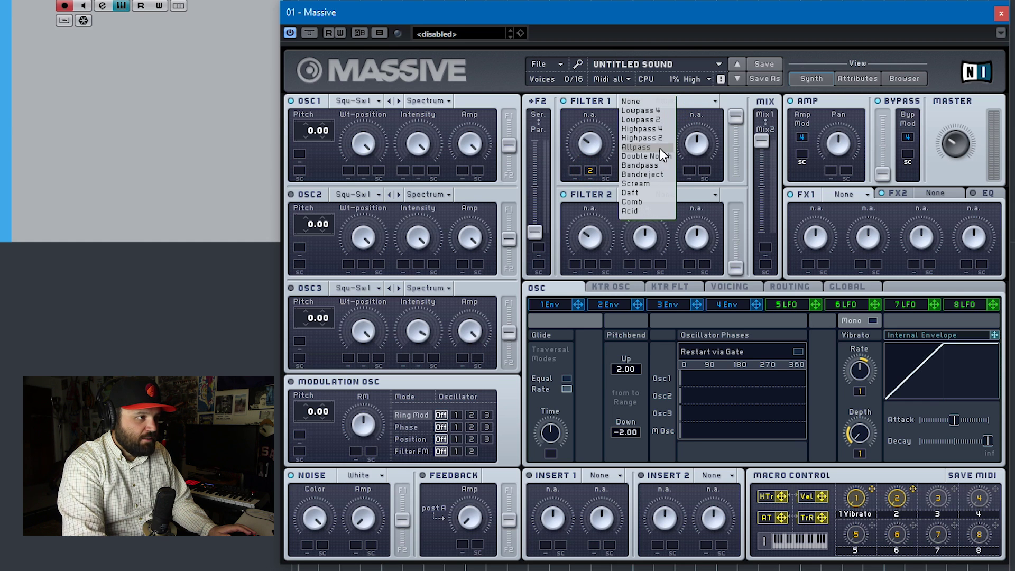
Set Filter 1 to Lowpass 4 and adjust macro 2's modulation amount on its Cutoff.
click(658, 110)
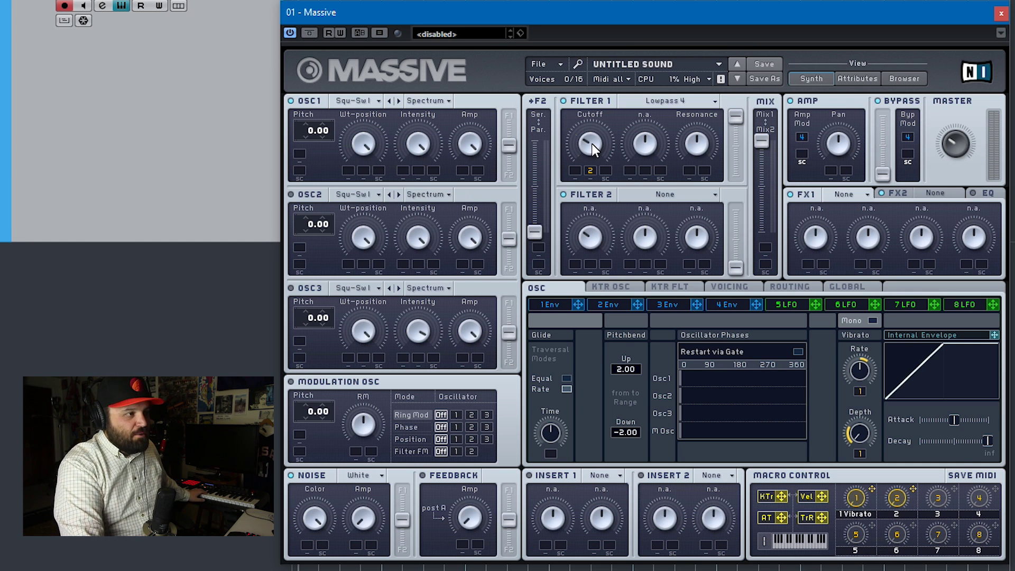
drag(592, 144, 614, 126)
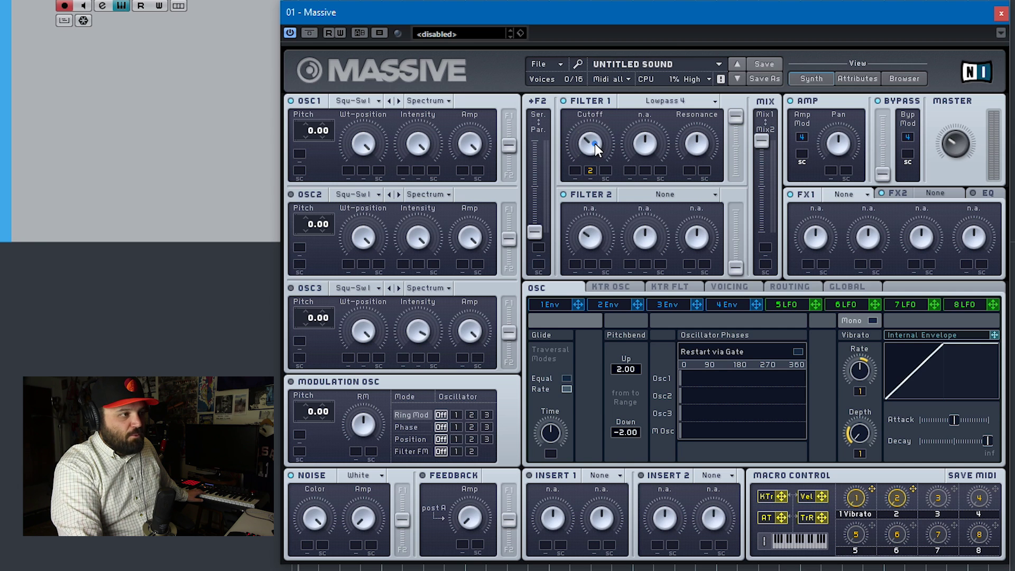
mouse_move(595, 144)
mouse_down()
mouse_move(588, 154)
mouse_move(598, 113)
mouse_move(592, 148)
mouse_up()
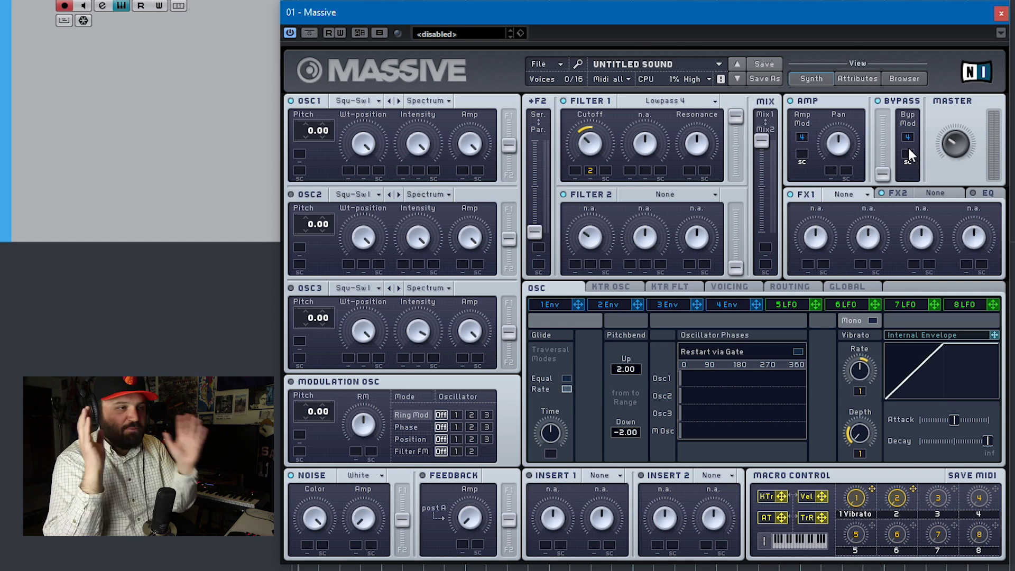
Change modulation slot 7 from an LFO to a Performer.
click(555, 306)
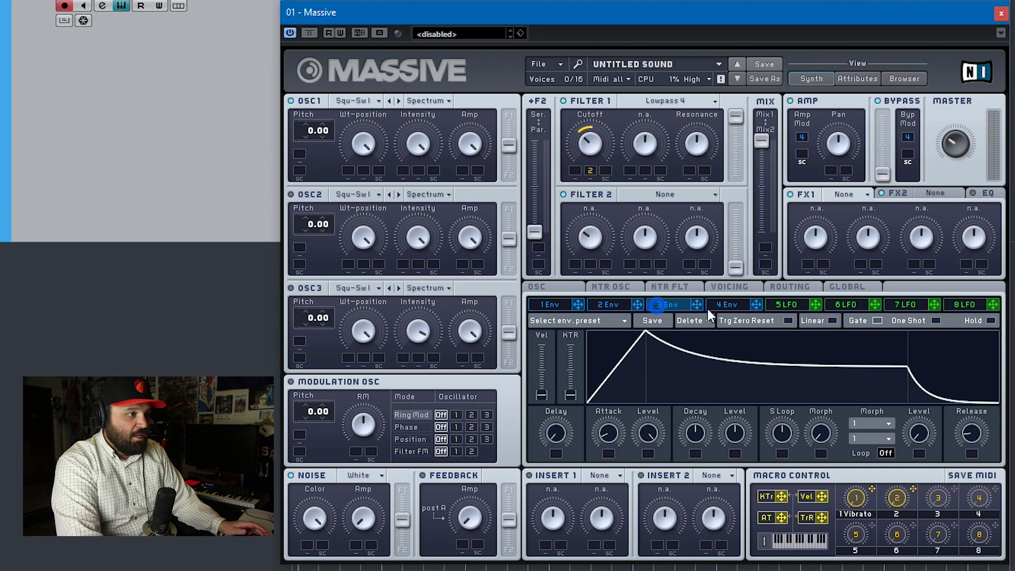
click(805, 306)
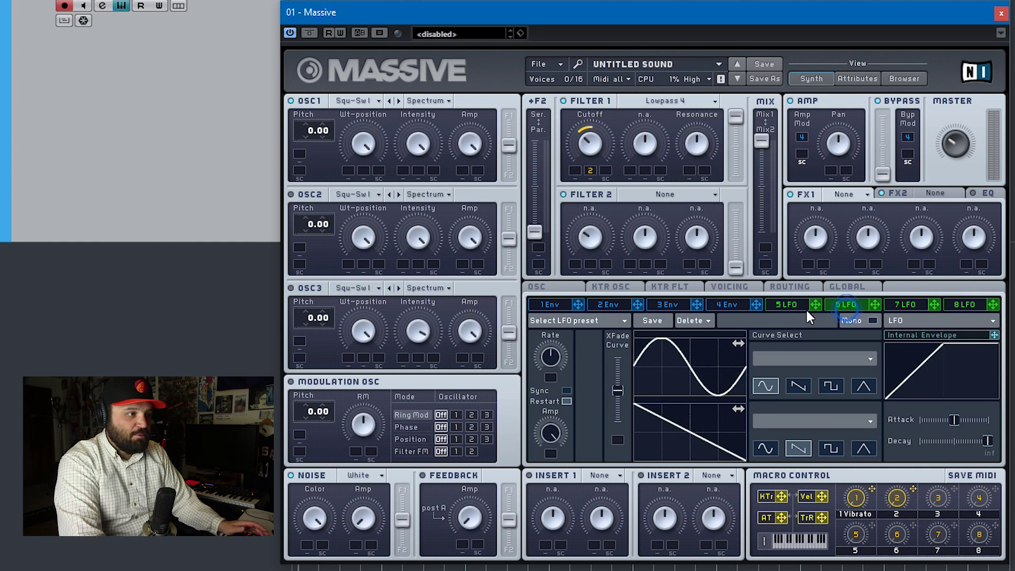
click(913, 305)
click(923, 318)
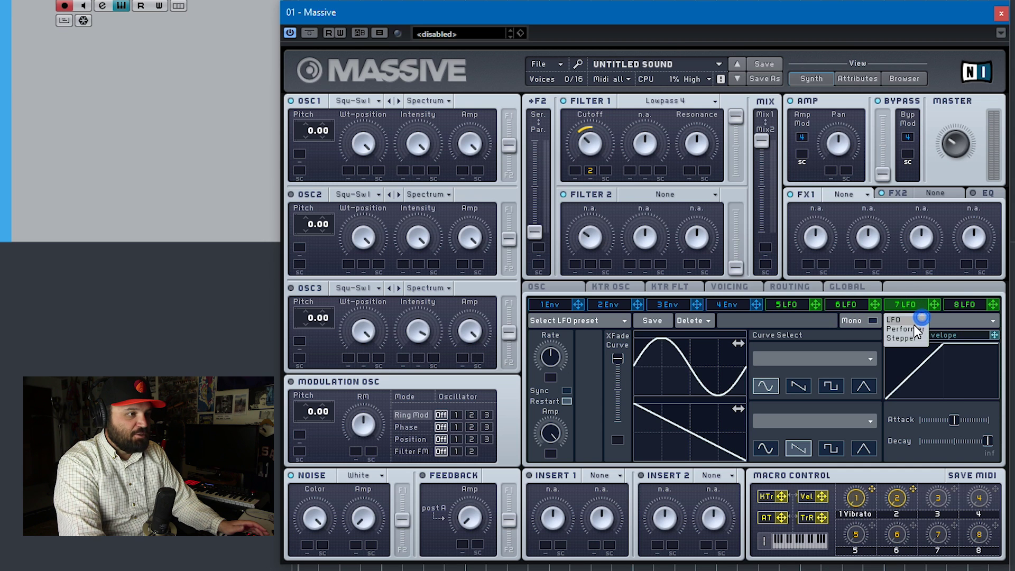
click(912, 328)
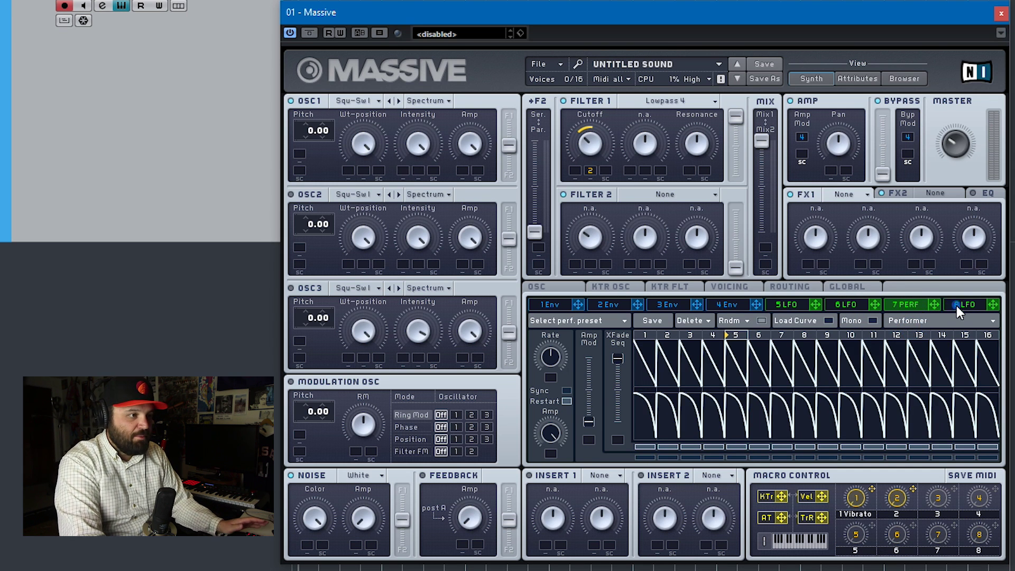
Change modulation slot 8 from an LFO to a Stepper.
click(956, 306)
click(951, 320)
click(920, 338)
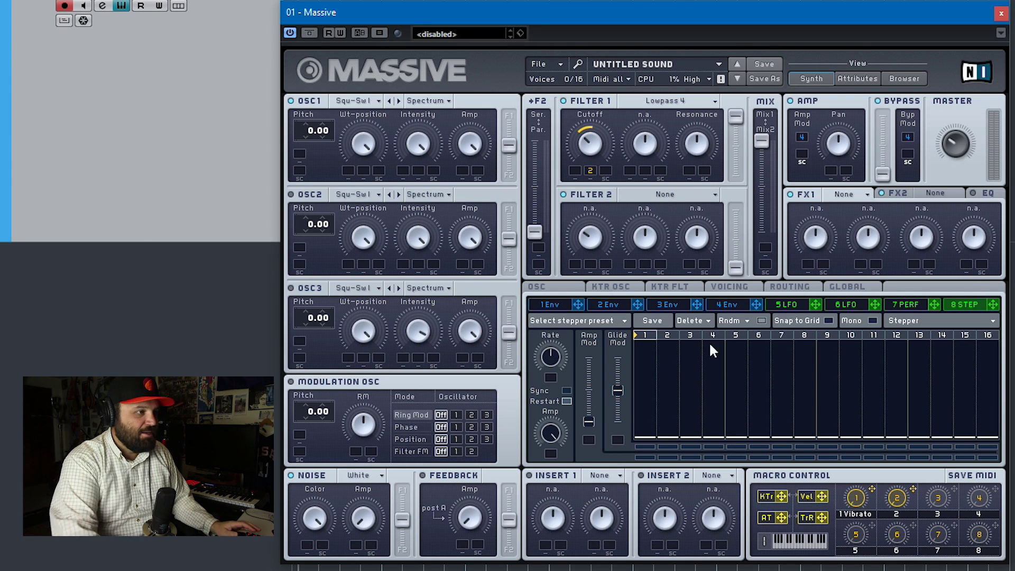
Shorten envelope 2's attack, lengthen its release, and route it to Filter 1 Cutoff and OSC1 Wt-position.
drag(636, 305, 637, 309)
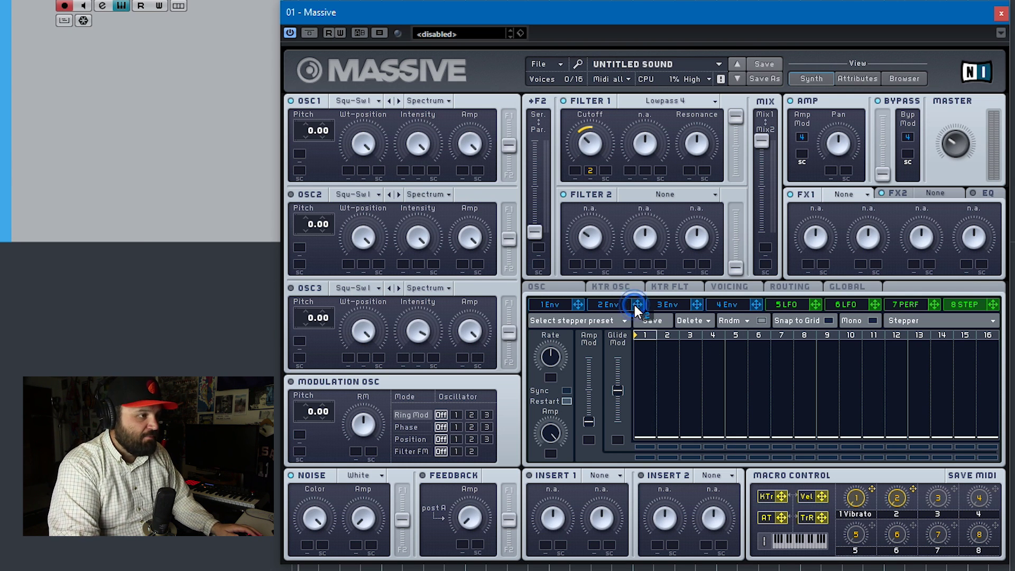
click(617, 304)
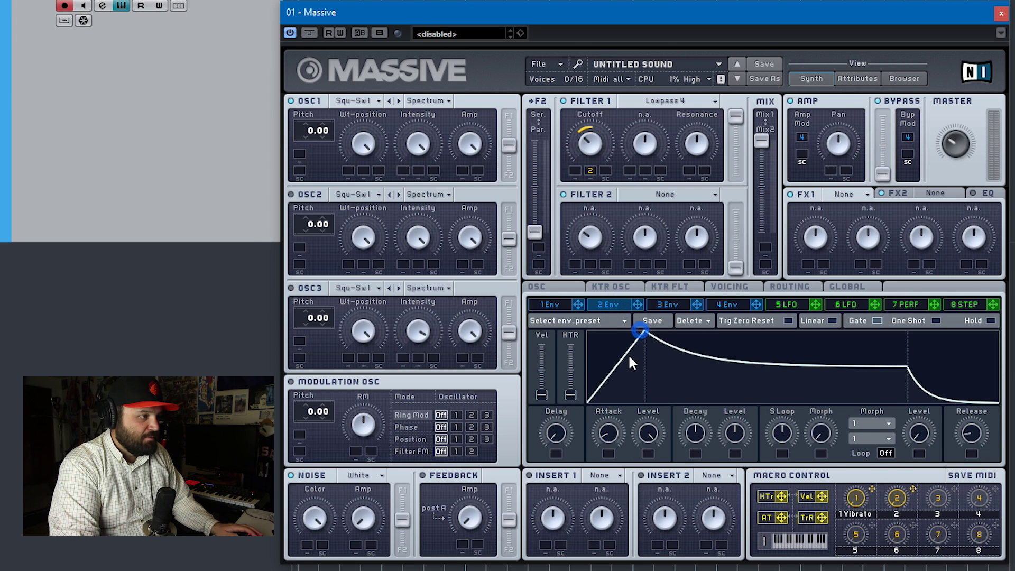
drag(608, 430, 608, 442)
drag(696, 426, 702, 419)
drag(967, 432, 985, 405)
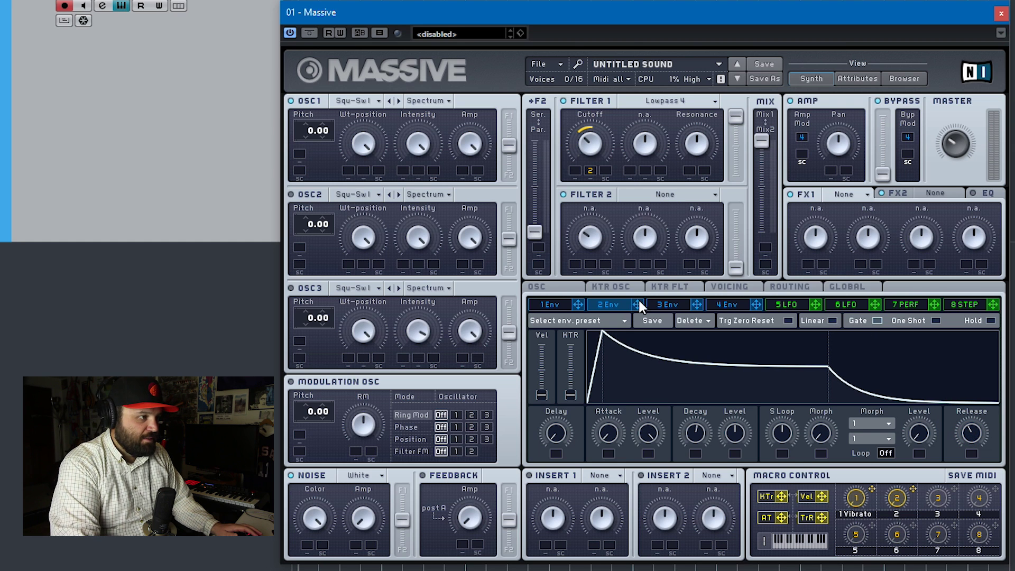
drag(639, 301, 575, 167)
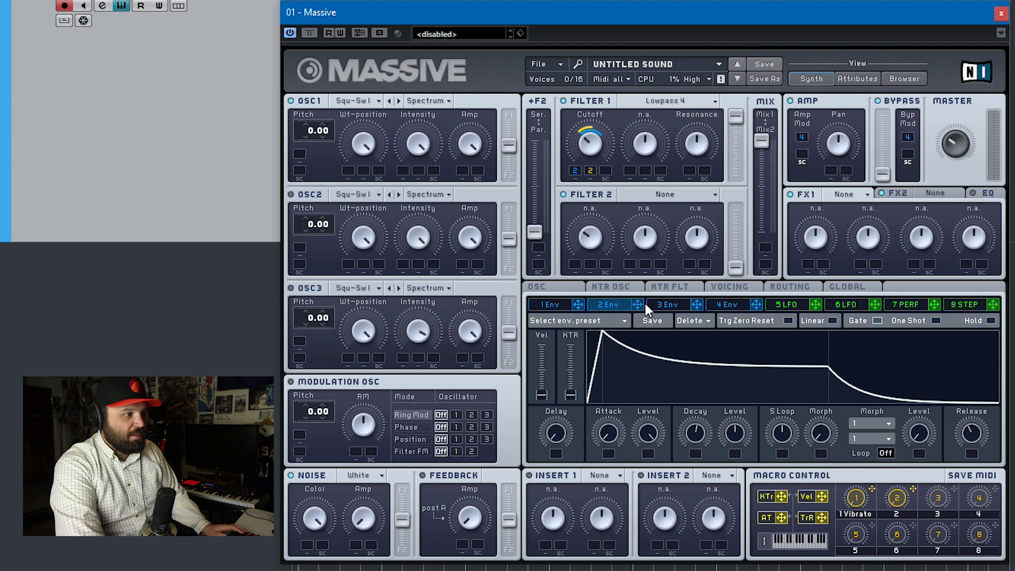
drag(642, 306, 352, 224)
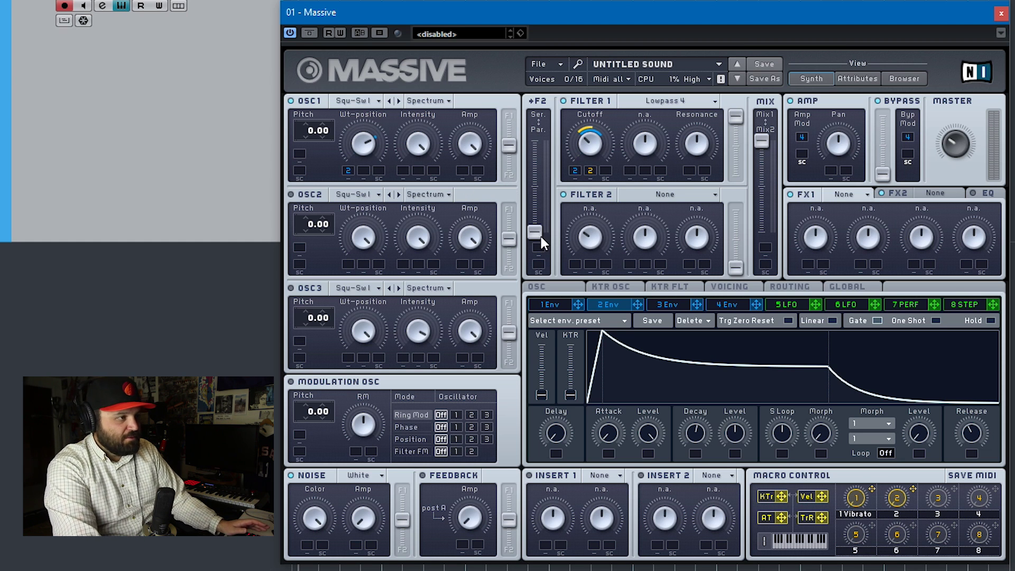
Raise Filter 2's output level and set its type to Highpass 4.
drag(541, 238, 554, 115)
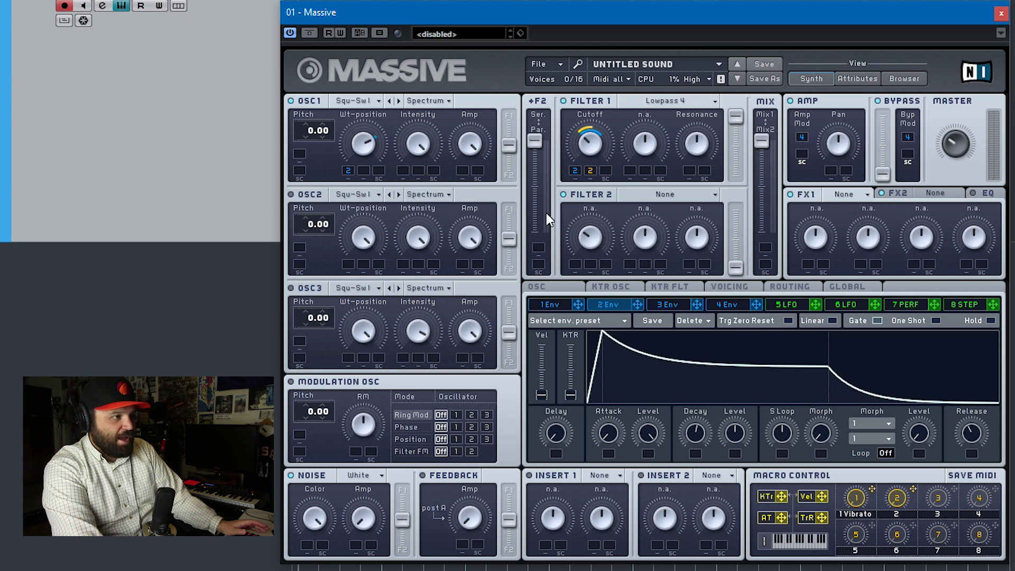
drag(532, 139, 507, 423)
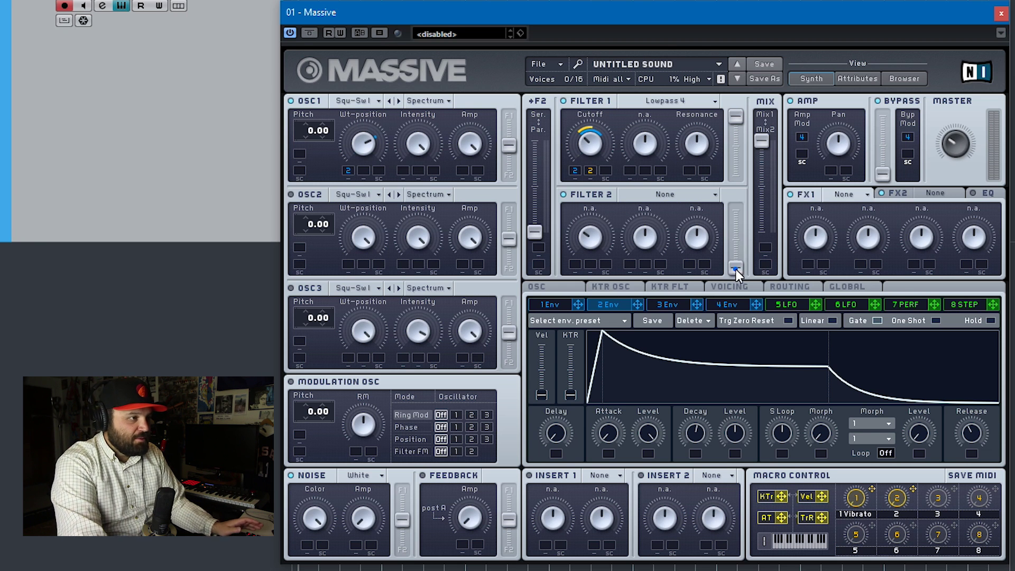
drag(735, 268, 735, 210)
click(661, 192)
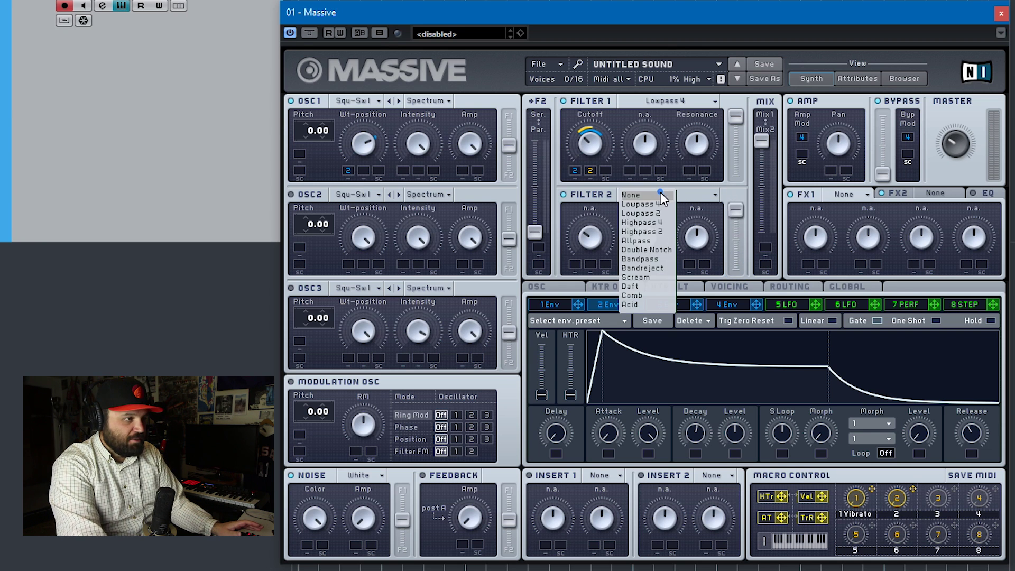
click(656, 222)
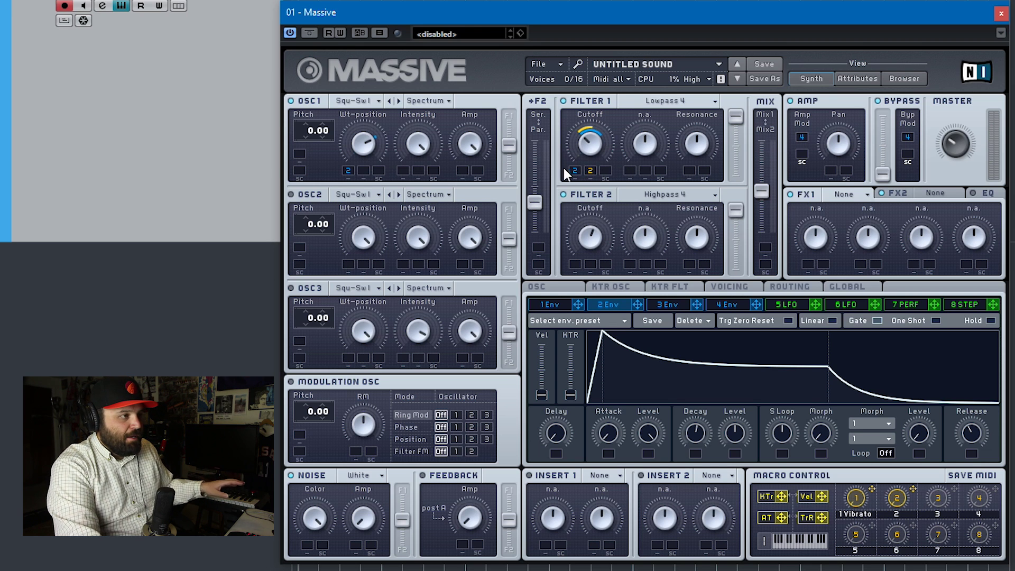
Route the two filters in series and turn Filter 2's cutoff higher.
drag(536, 201, 599, 239)
drag(535, 232, 542, 77)
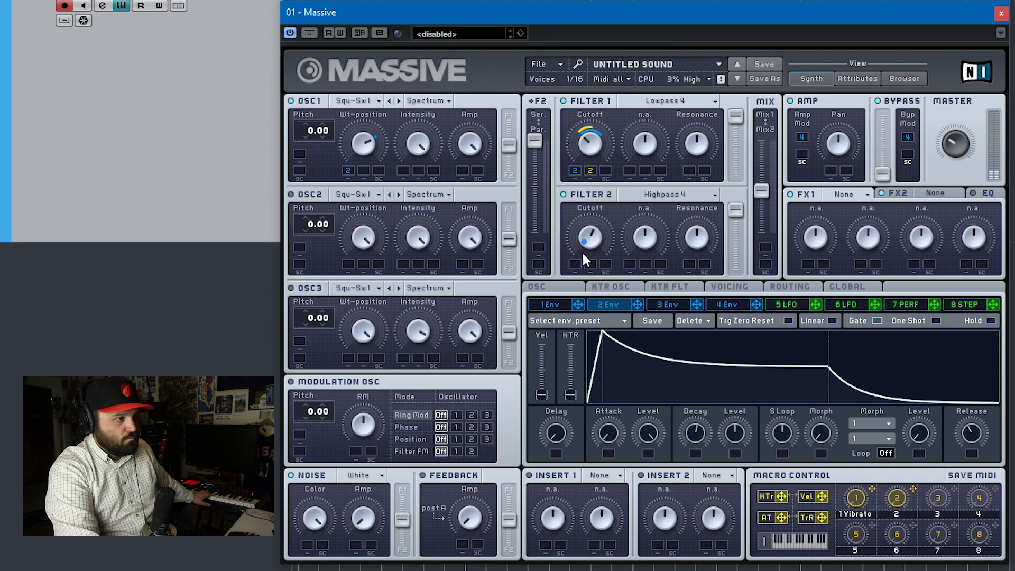
mouse_move(582, 251)
mouse_down()
mouse_move(573, 298)
mouse_move(571, 259)
mouse_up()
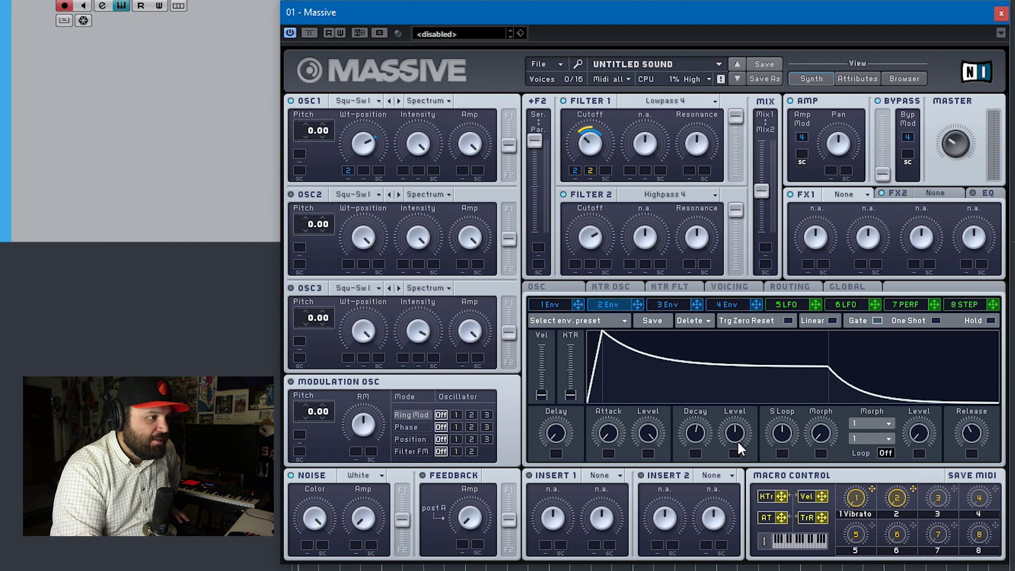
click(804, 289)
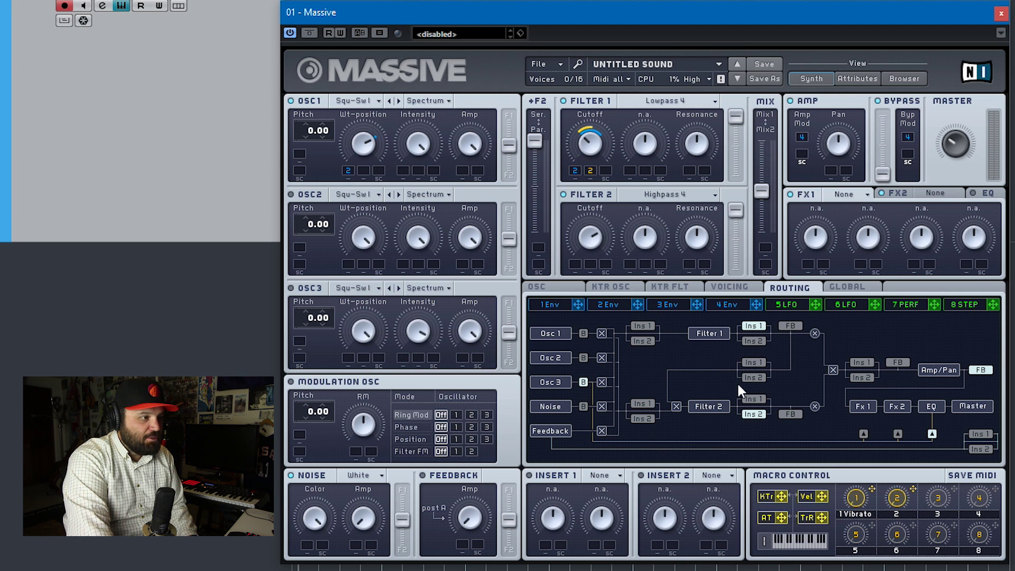
Place Insert 1 just before Amp/Pan and move the feedback tap ahead of the amp.
click(645, 325)
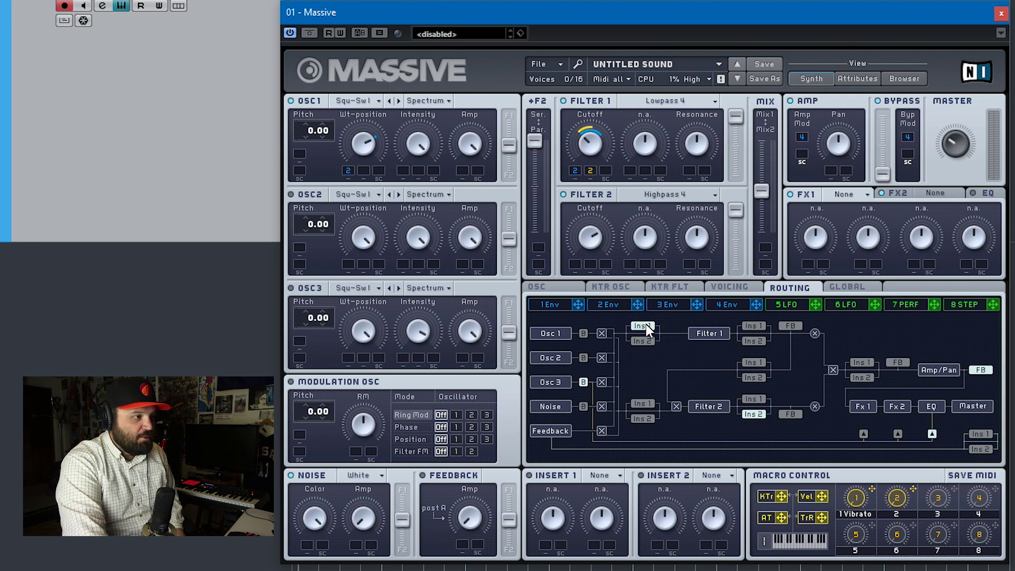
click(756, 326)
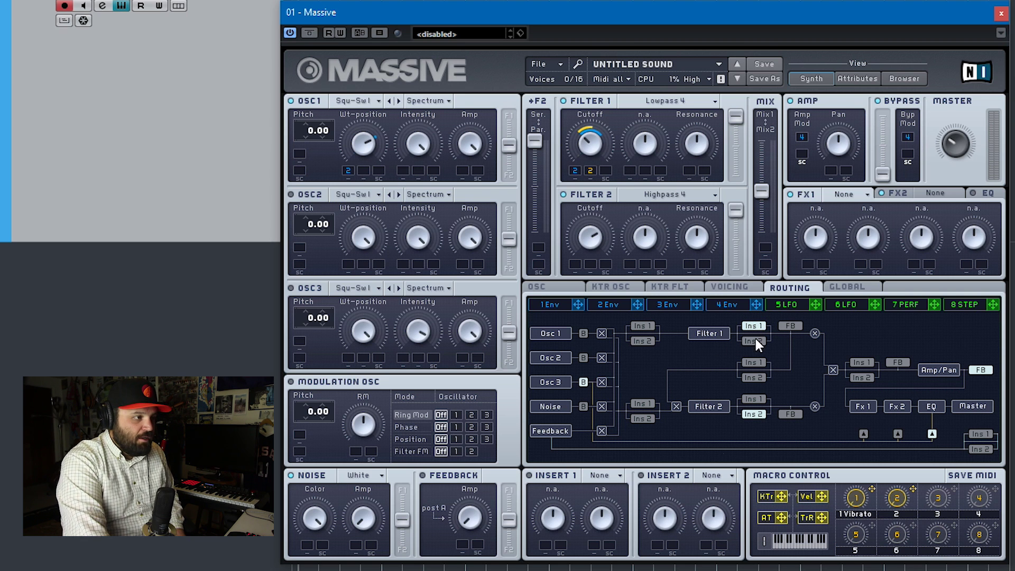
click(858, 363)
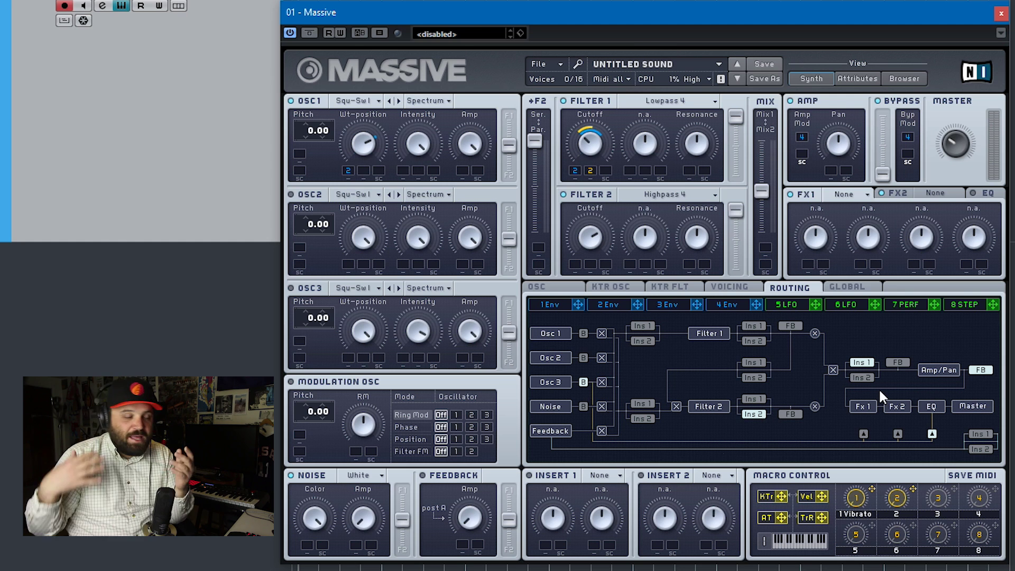
click(897, 362)
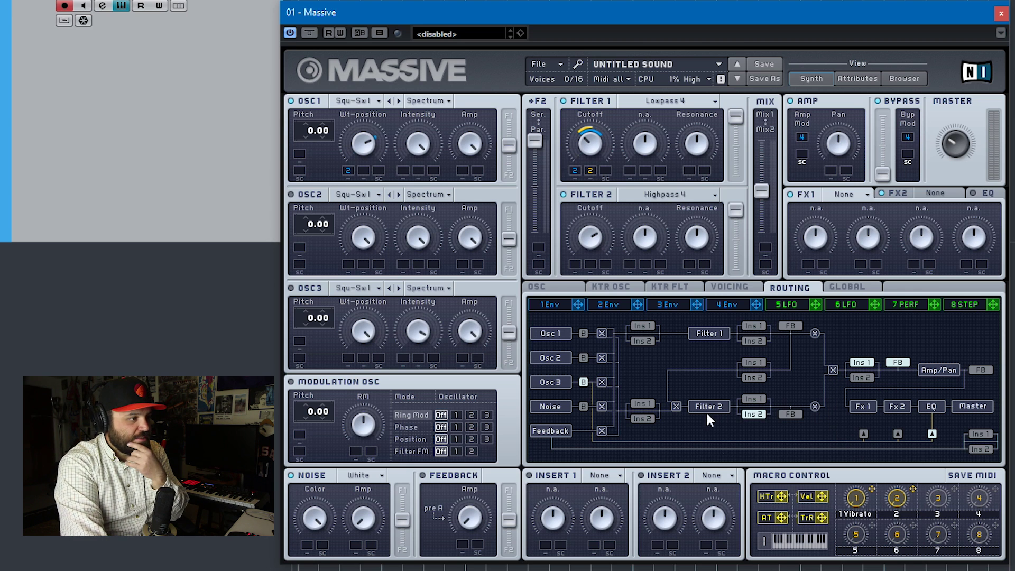
Switch oscillator 3 on and oscillator 1 off, then push the Bypass fader to maximum.
click(291, 288)
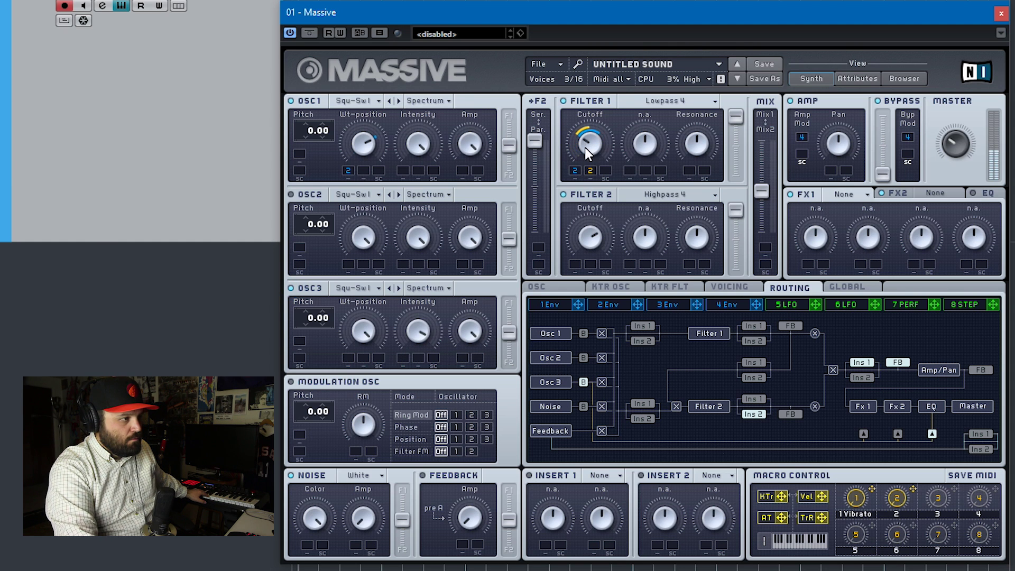
click(292, 100)
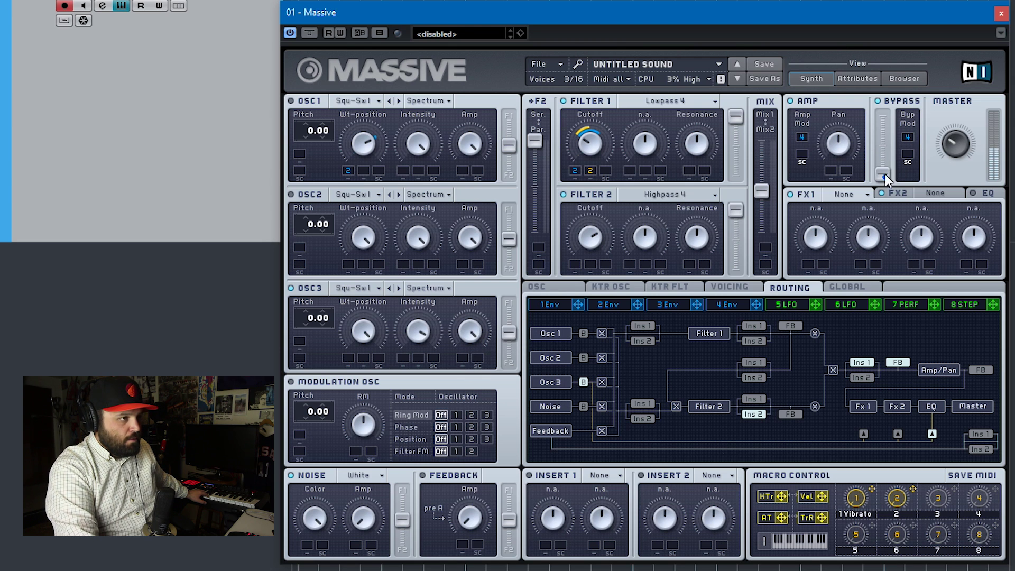
drag(886, 174, 892, 91)
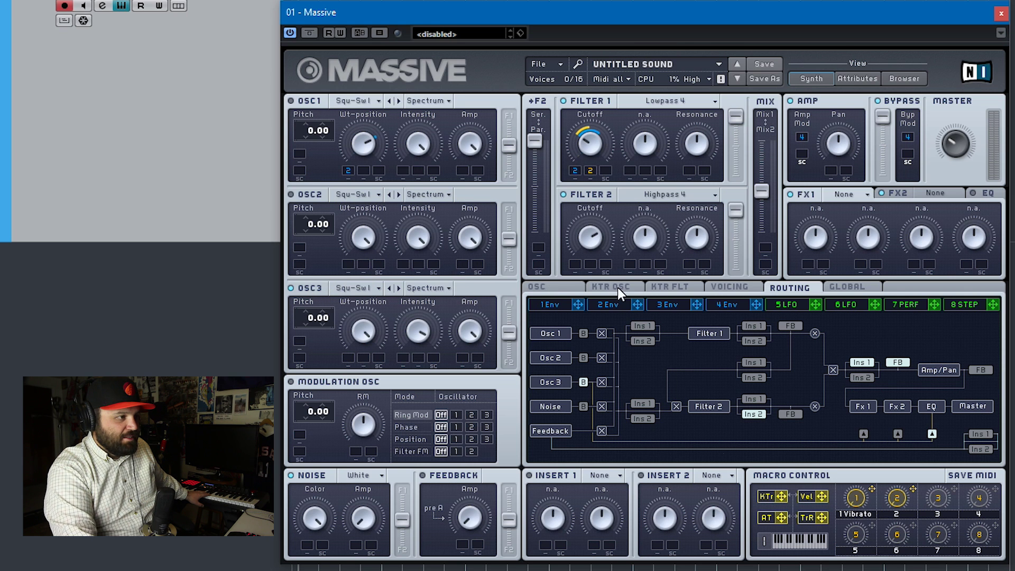
mouse_move(886, 117)
mouse_down()
mouse_move(888, 147)
mouse_move(883, 112)
mouse_up()
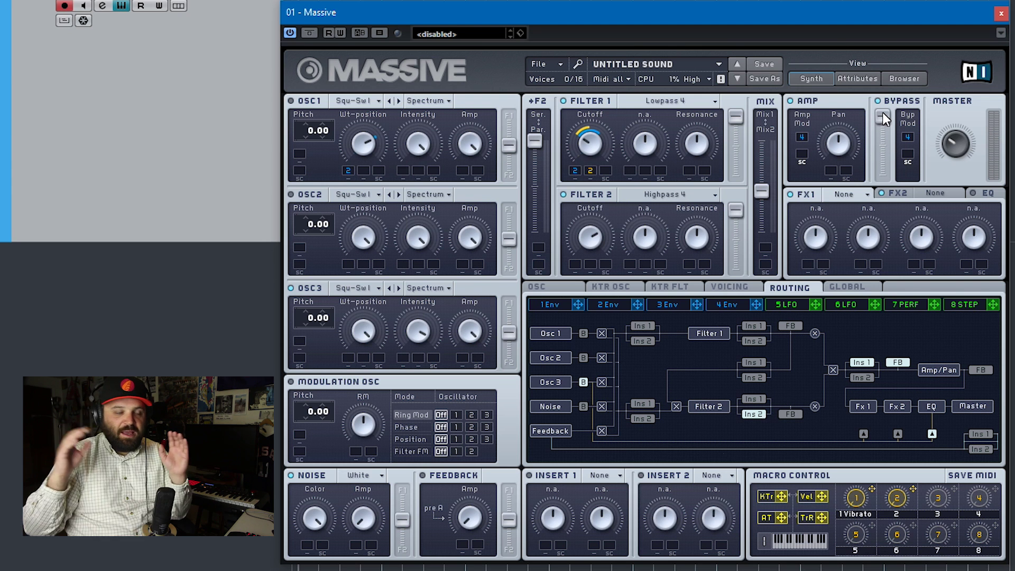